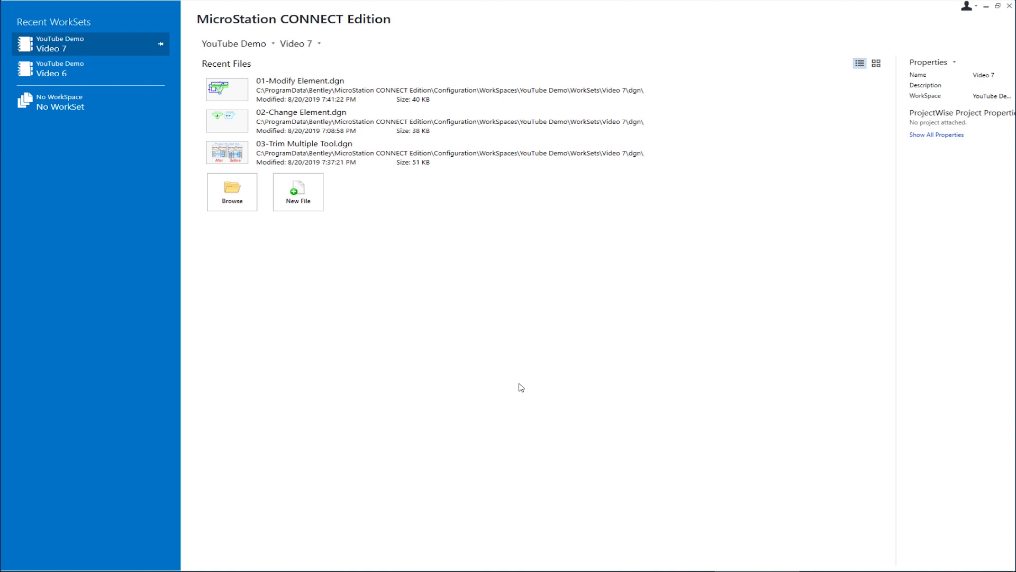
Open 01-Modify Element.dgn and activate the Modify Element tool.
double_click(293, 85)
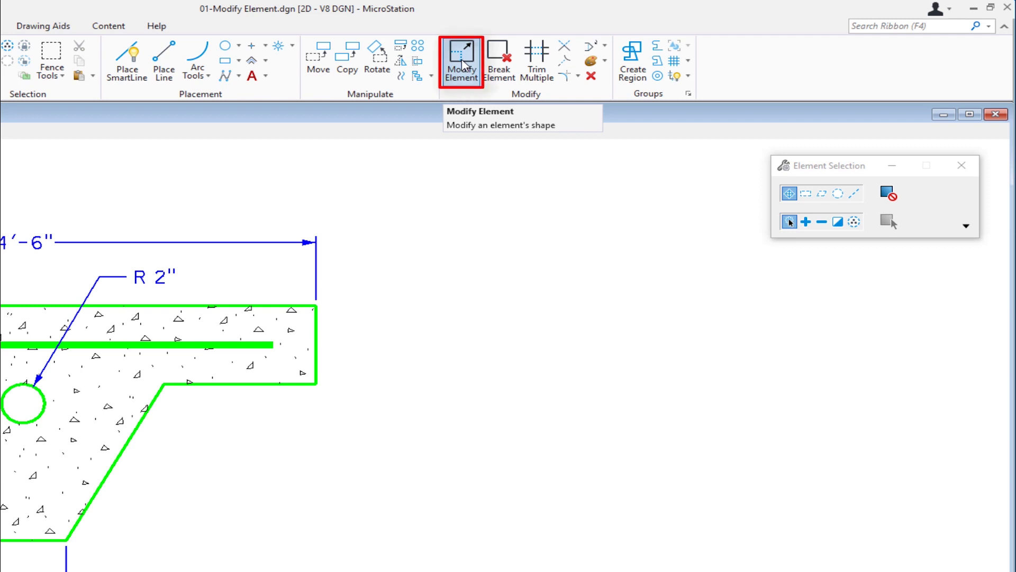
click(463, 64)
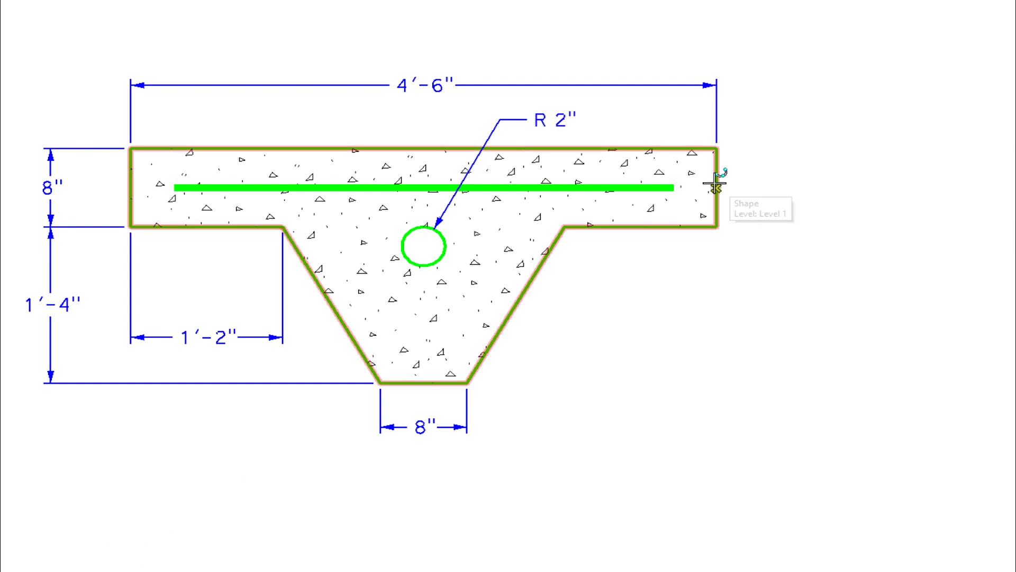
mouse_move(423, 247)
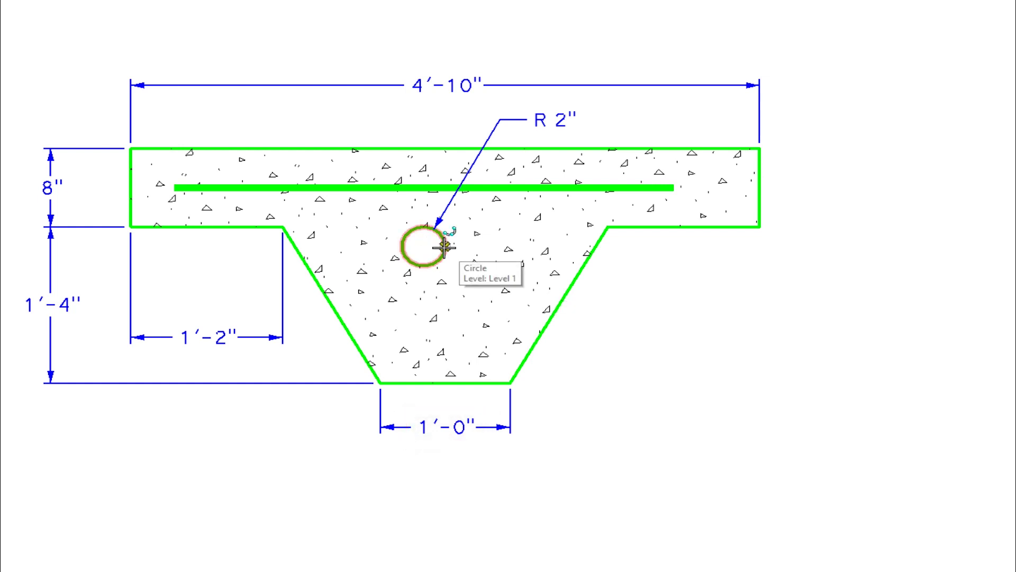
Enlarge the circle in the concrete section so its callout reads R 4".
click(444, 248)
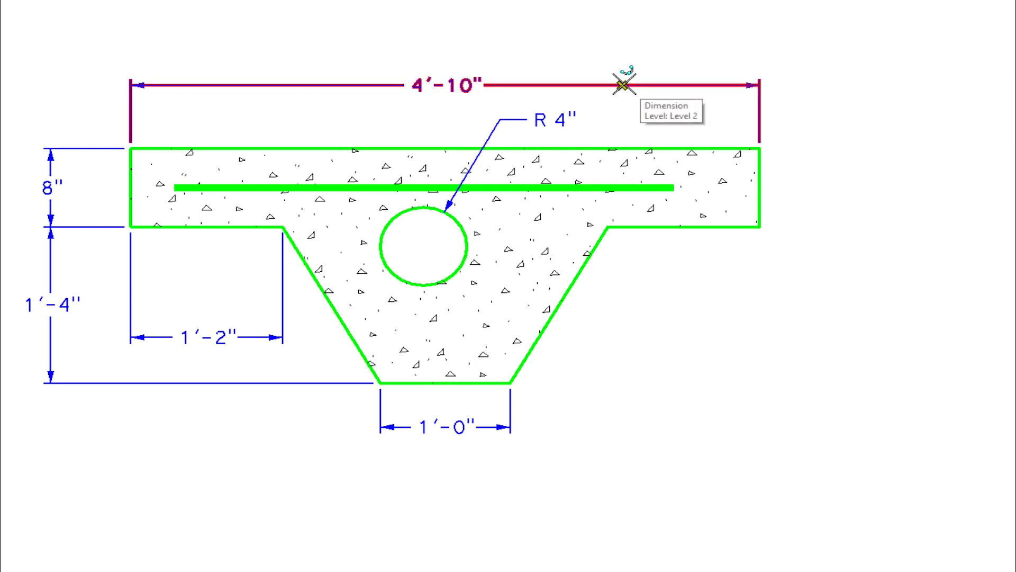
Move the 4'-10" dimension line higher above the section.
drag(624, 84, 618, 41)
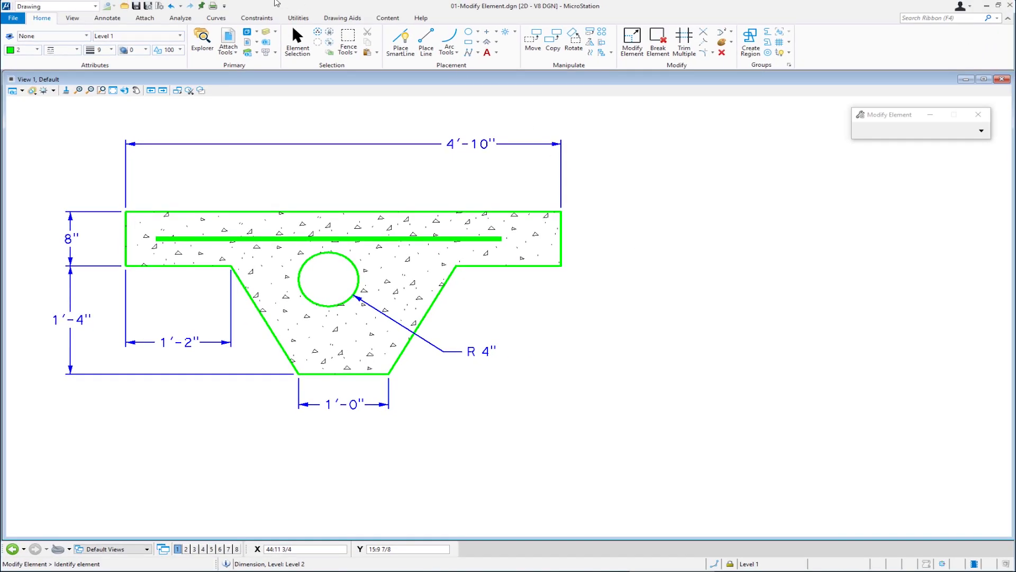
Open the 02-Change Element.dgn design file.
click(126, 6)
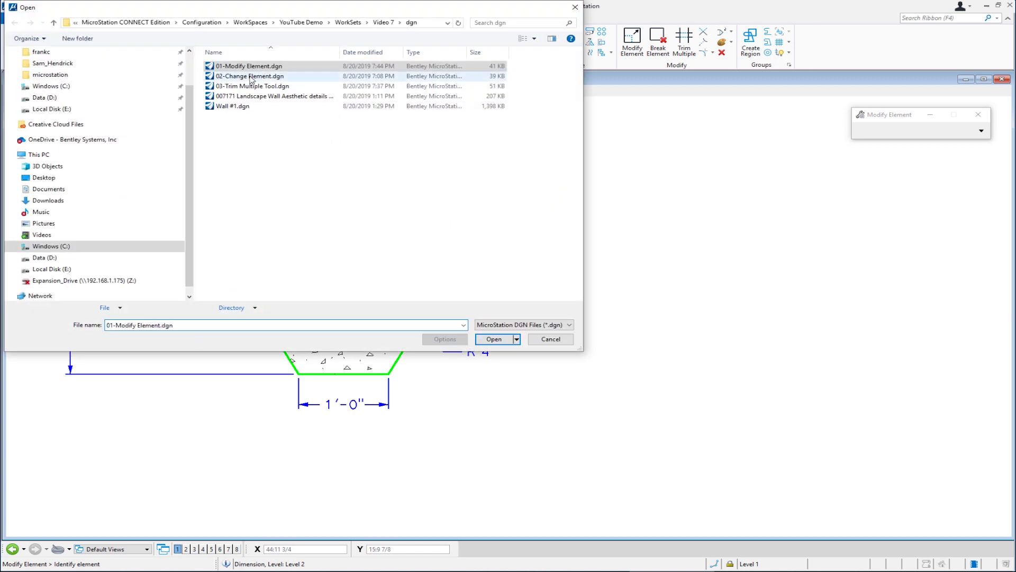
double_click(251, 76)
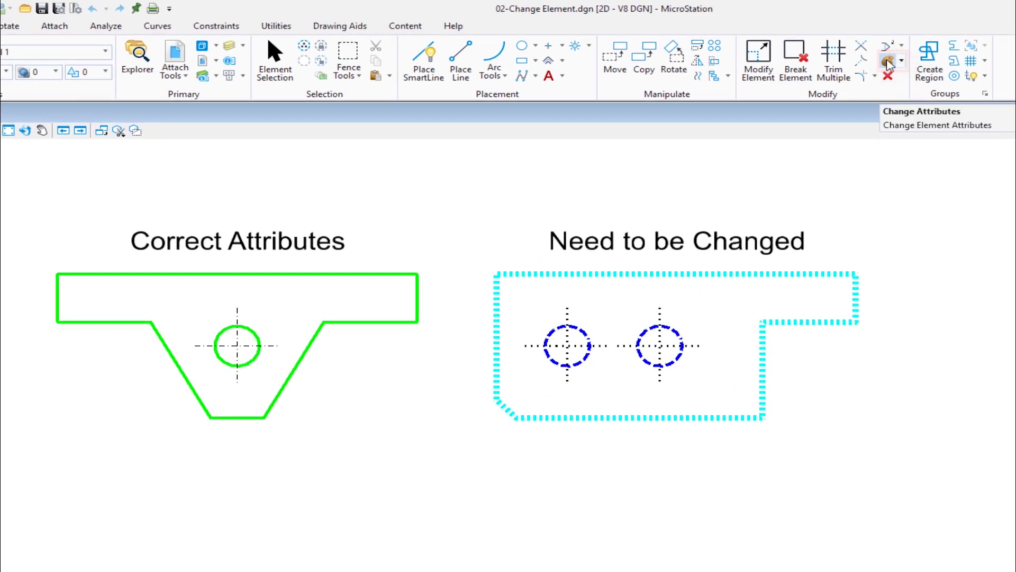
Set Change Attributes to apply only line style 0 and weight 2, leaving level and colour unchanged.
click(889, 63)
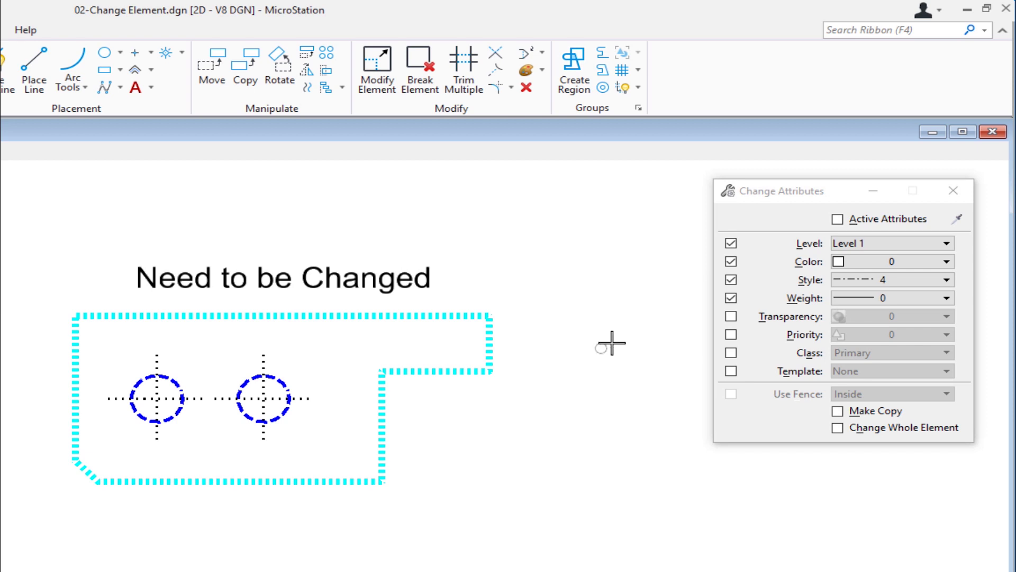
click(731, 243)
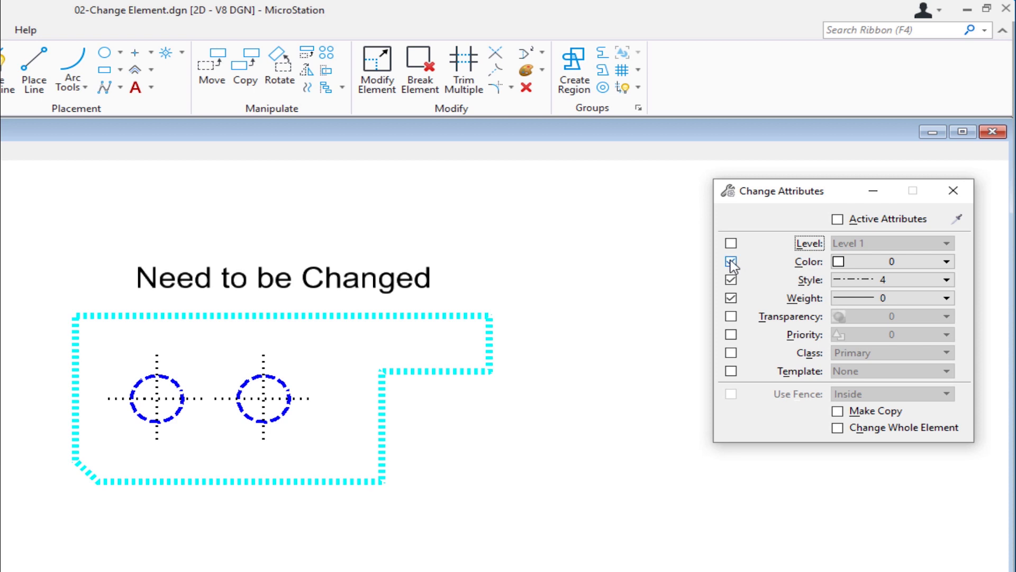
click(730, 261)
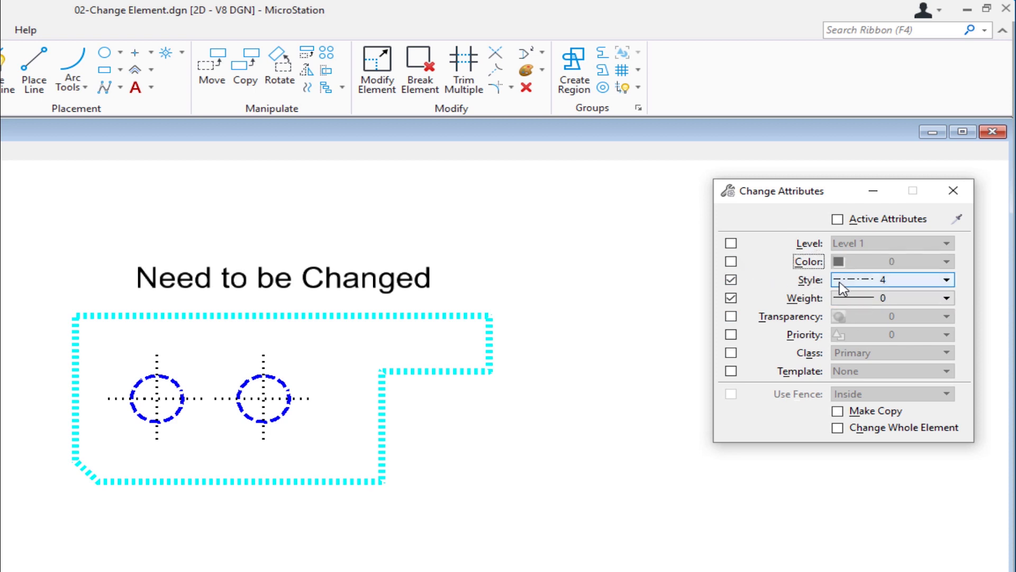
click(882, 281)
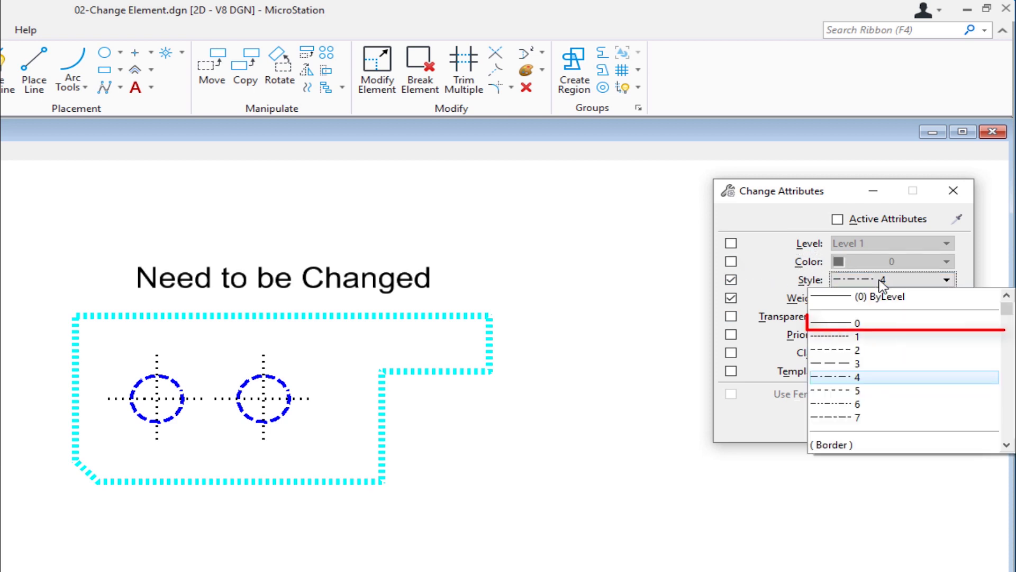
click(871, 323)
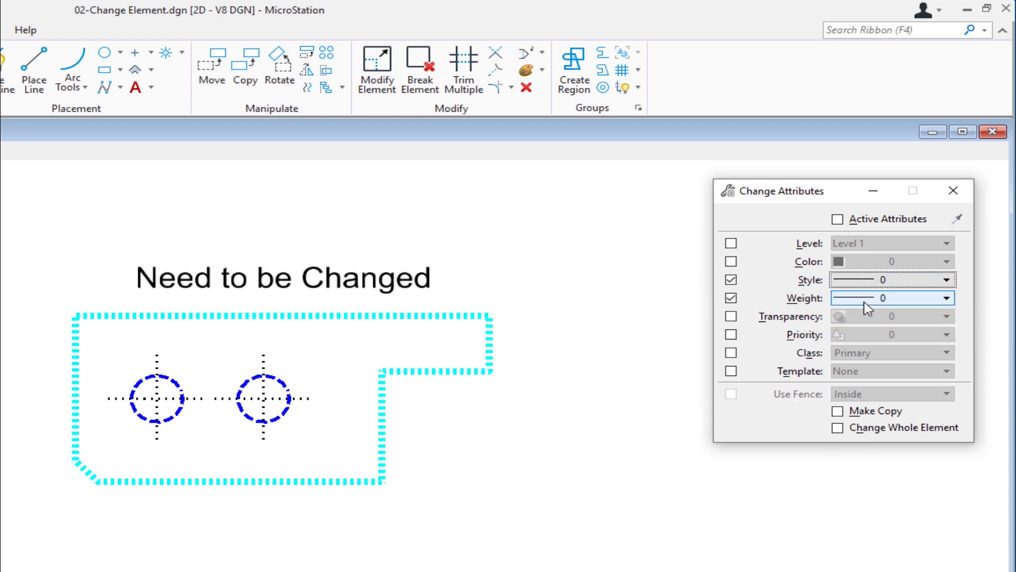
click(867, 301)
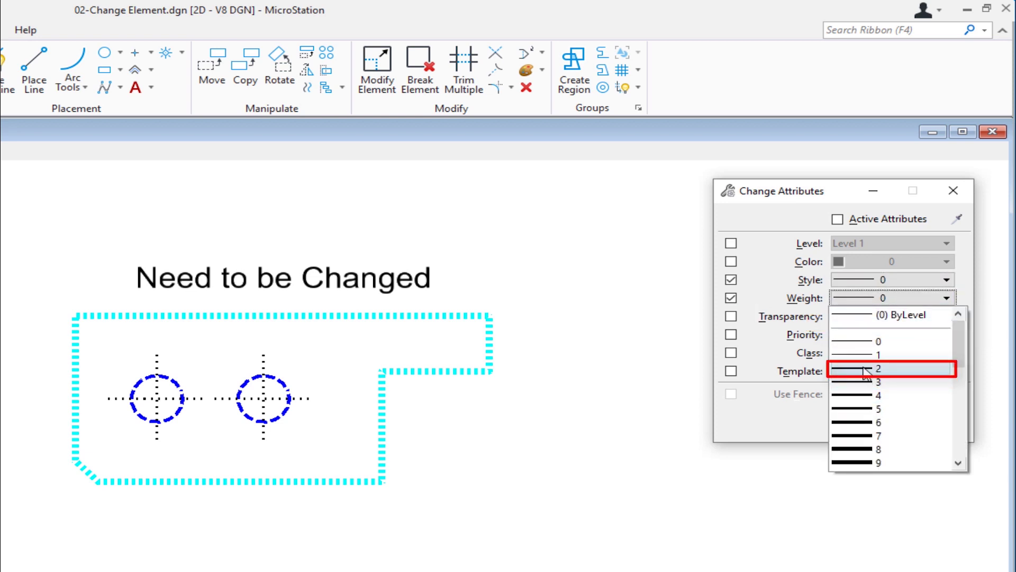
click(868, 373)
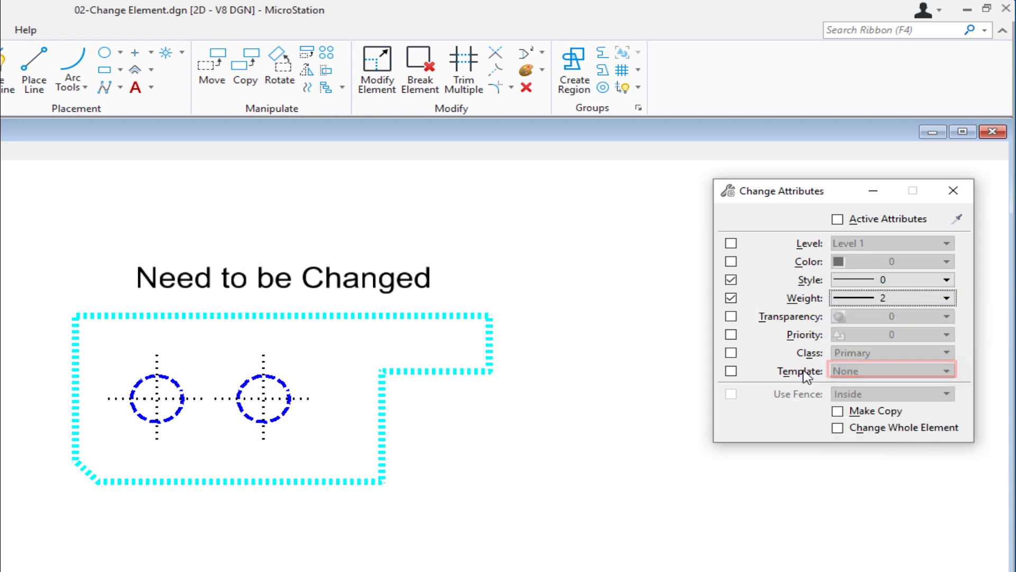
click(731, 298)
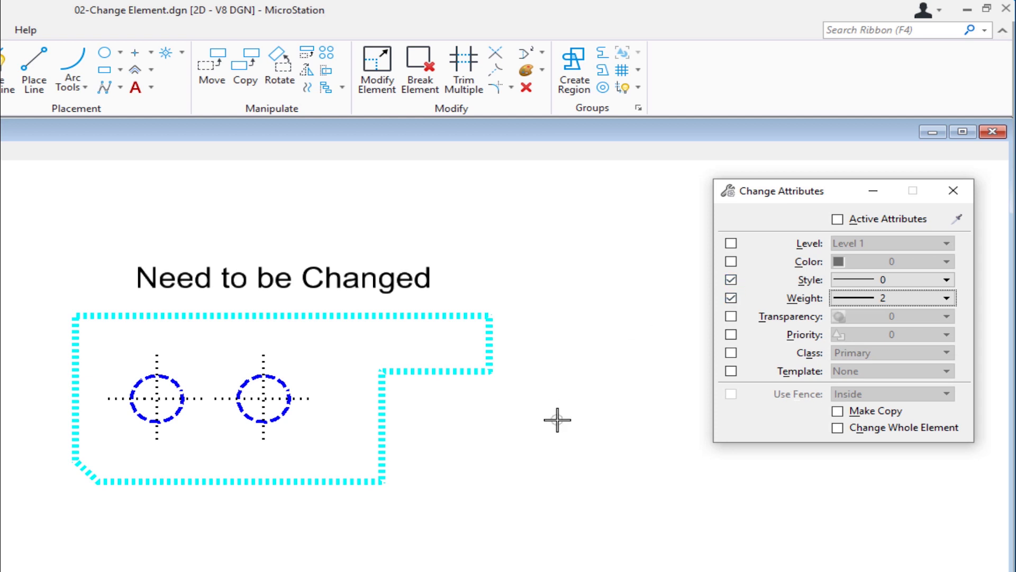
Apply style 0 and weight 2 to the outer shape, then recolour it green (colour 2).
click(471, 373)
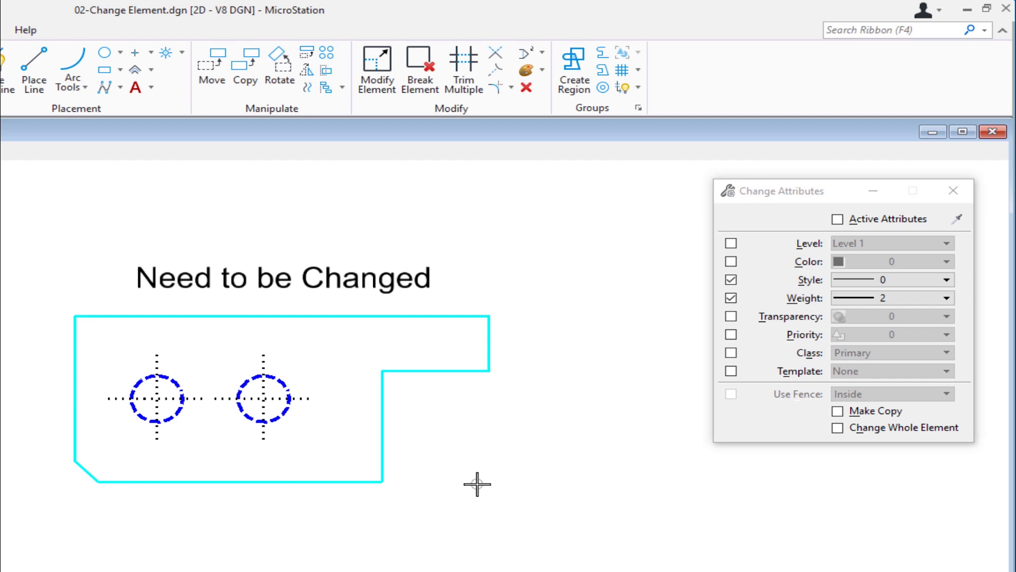
click(731, 262)
click(869, 260)
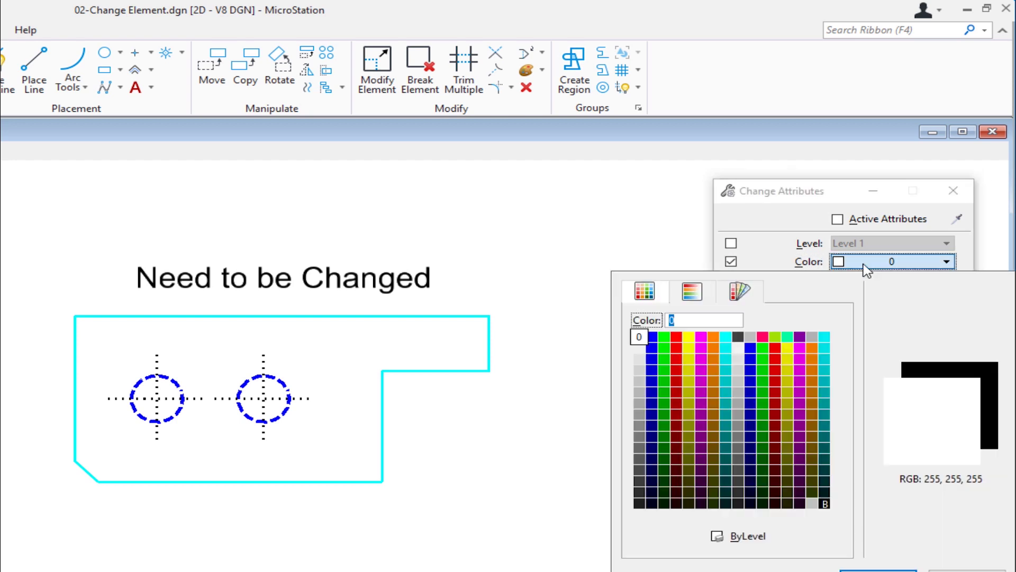
click(675, 339)
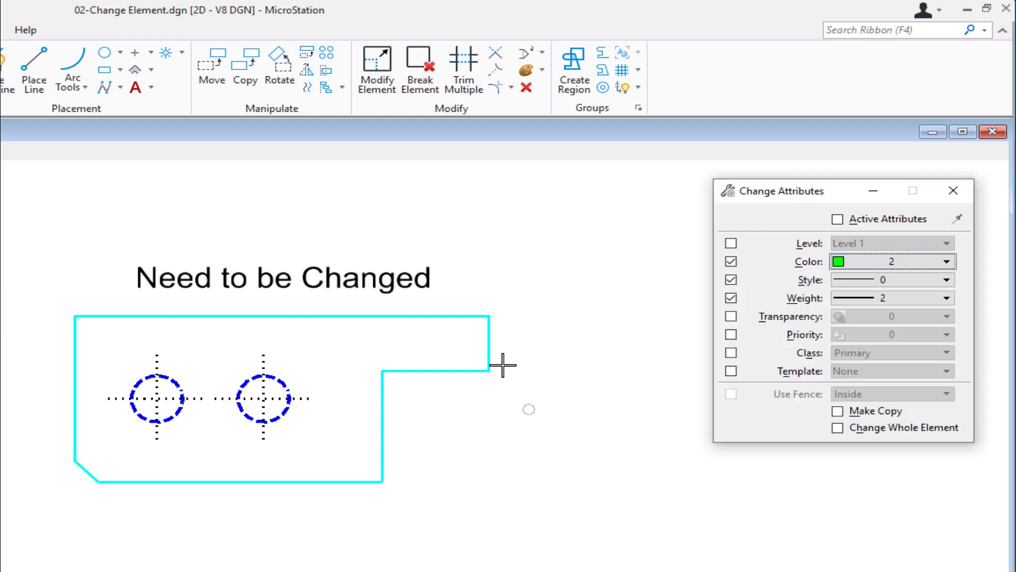
click(493, 370)
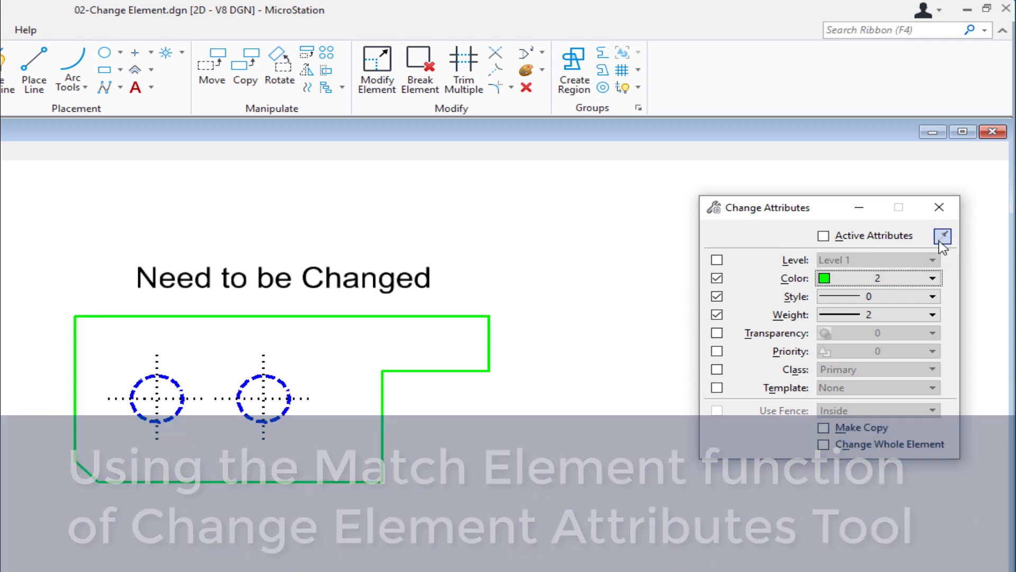
Include Level and match attributes from the correct circle's dash-dot centerline.
drag(873, 131, 390, 326)
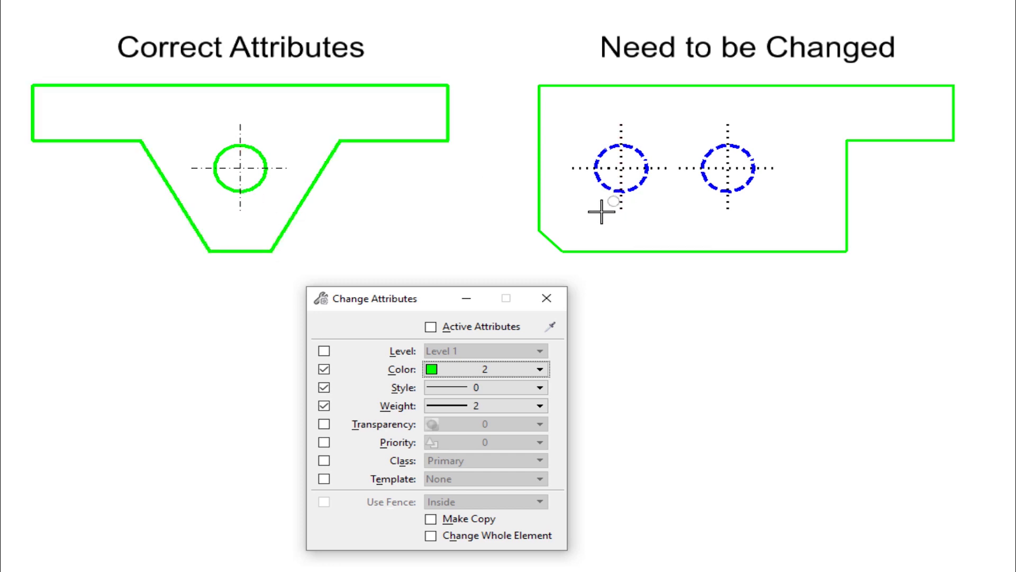
click(324, 351)
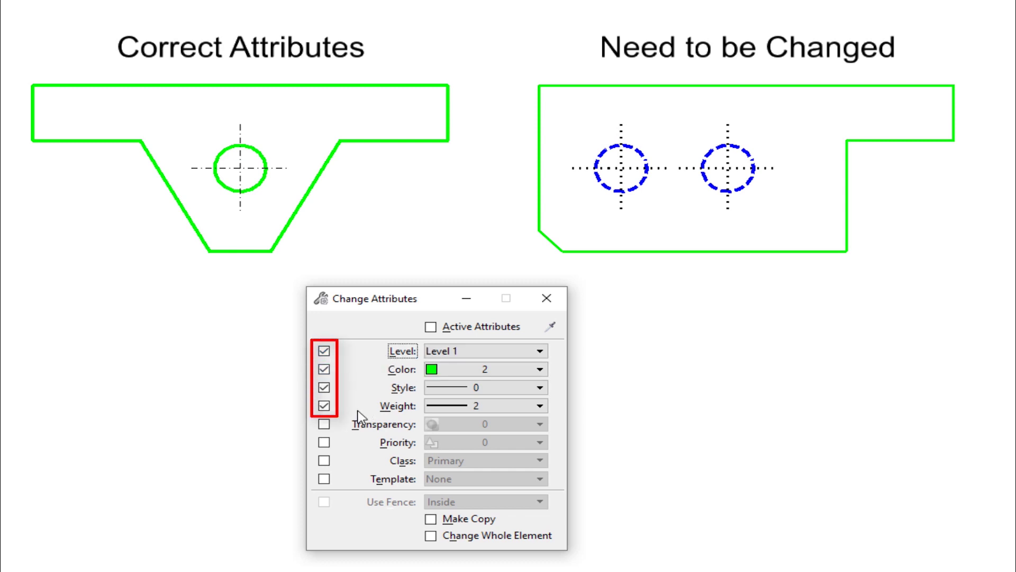
click(551, 328)
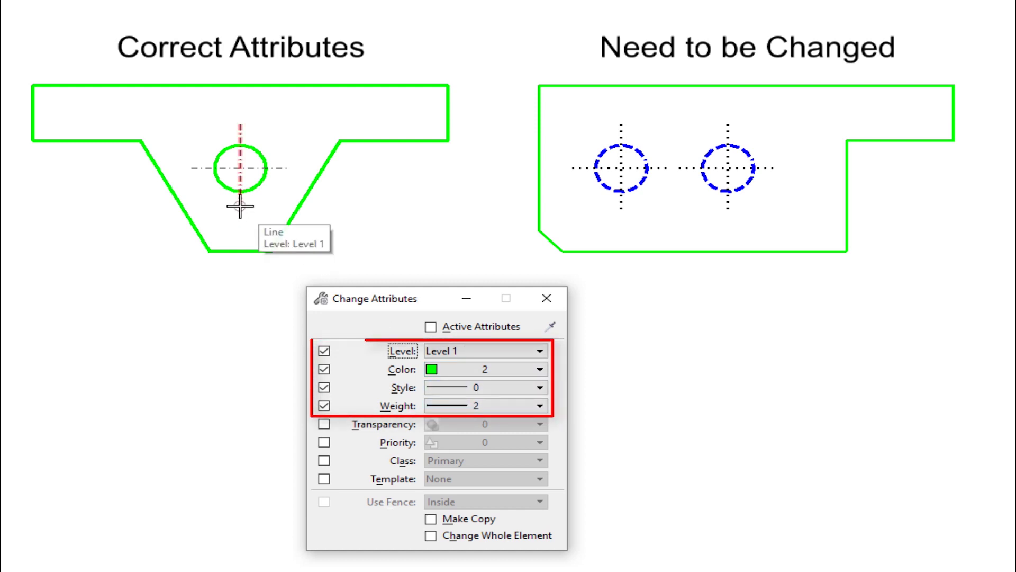
click(240, 205)
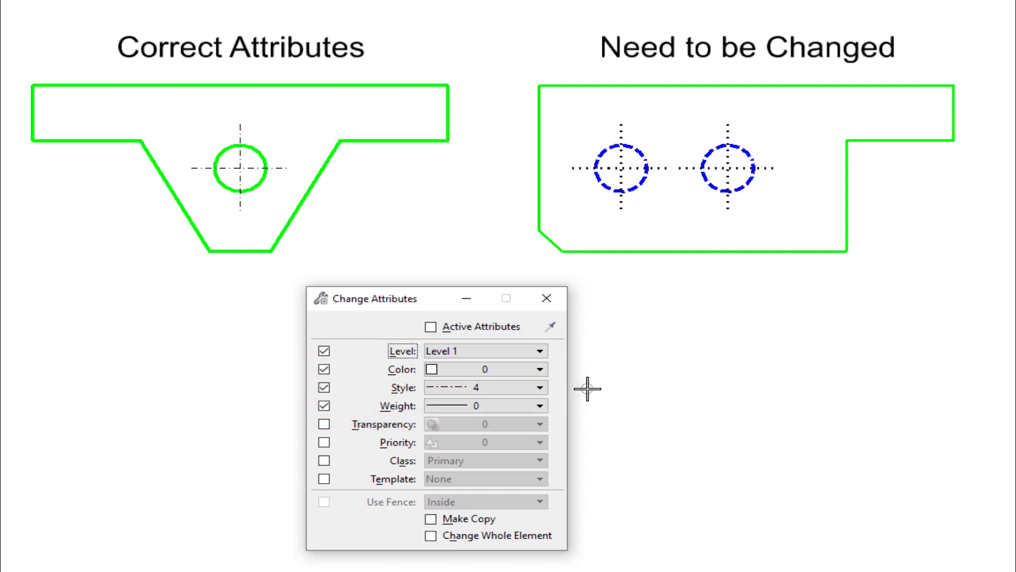
Apply the matched dash-dot attributes to both centerlines of the left circle.
click(619, 206)
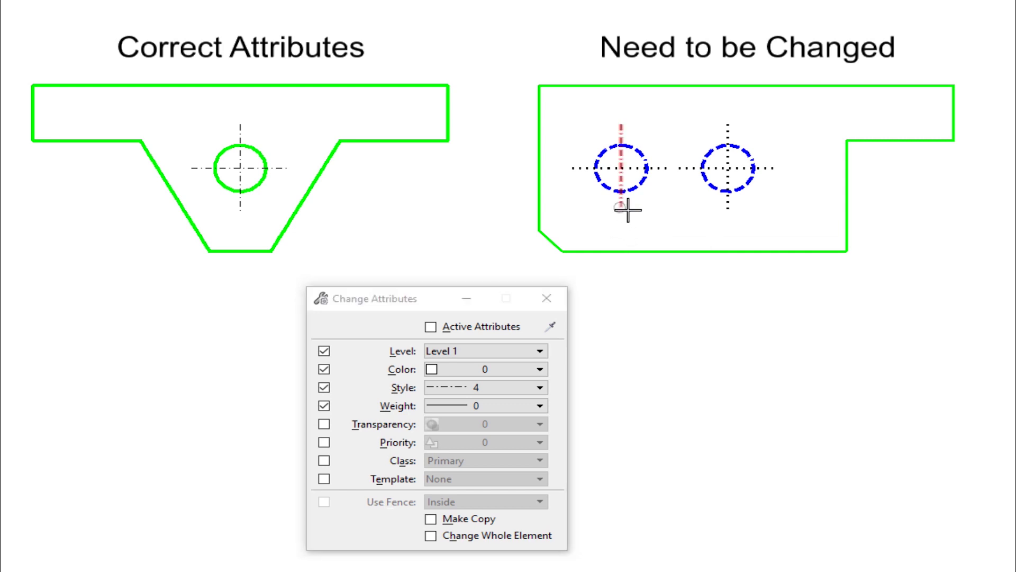
click(669, 168)
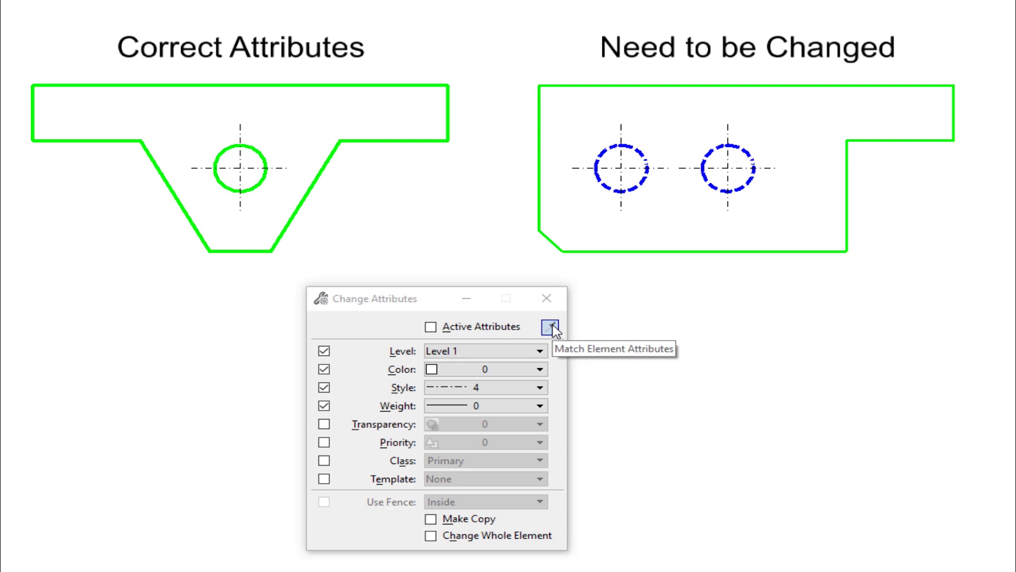
click(551, 326)
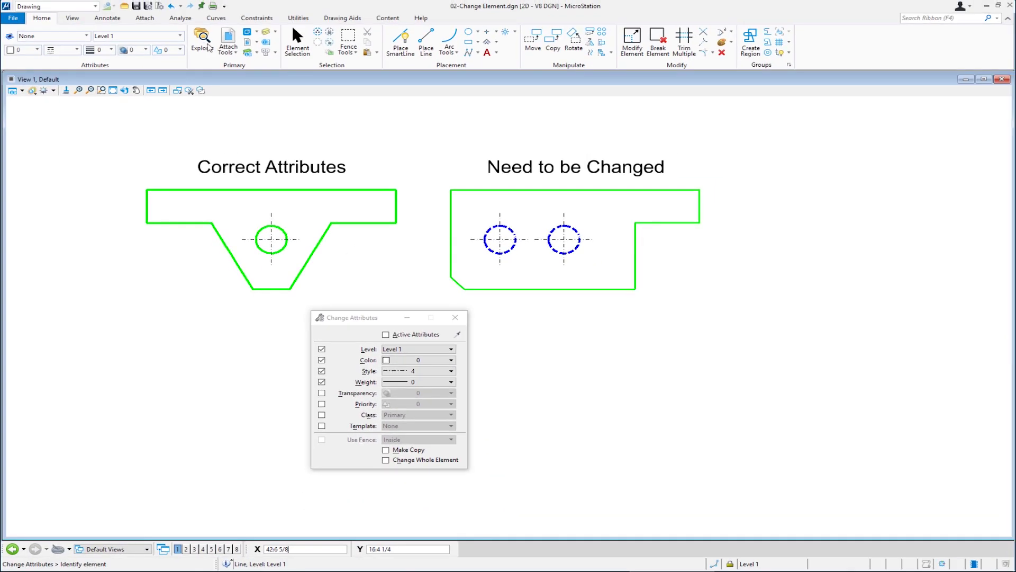
Open the 03-Trim Multiple Tool.dgn design file.
click(125, 6)
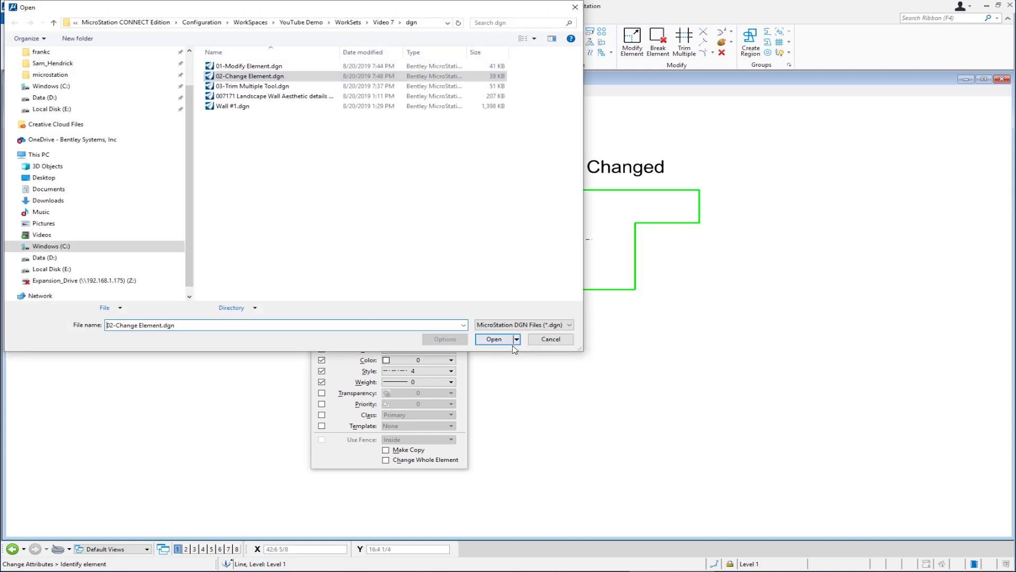
double_click(274, 86)
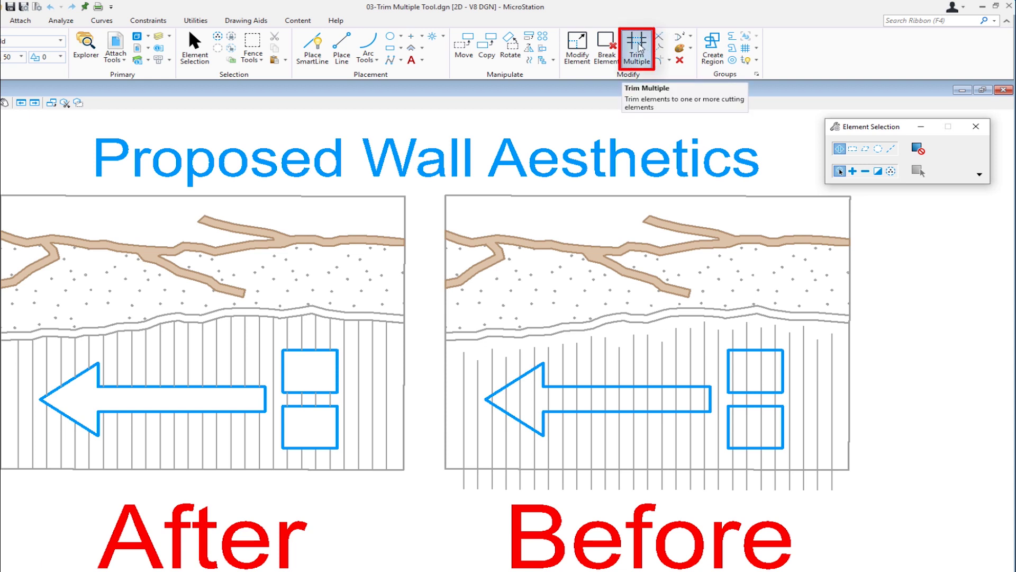
Activate Trim Multiple and set it to Trim and Extend mode.
click(641, 48)
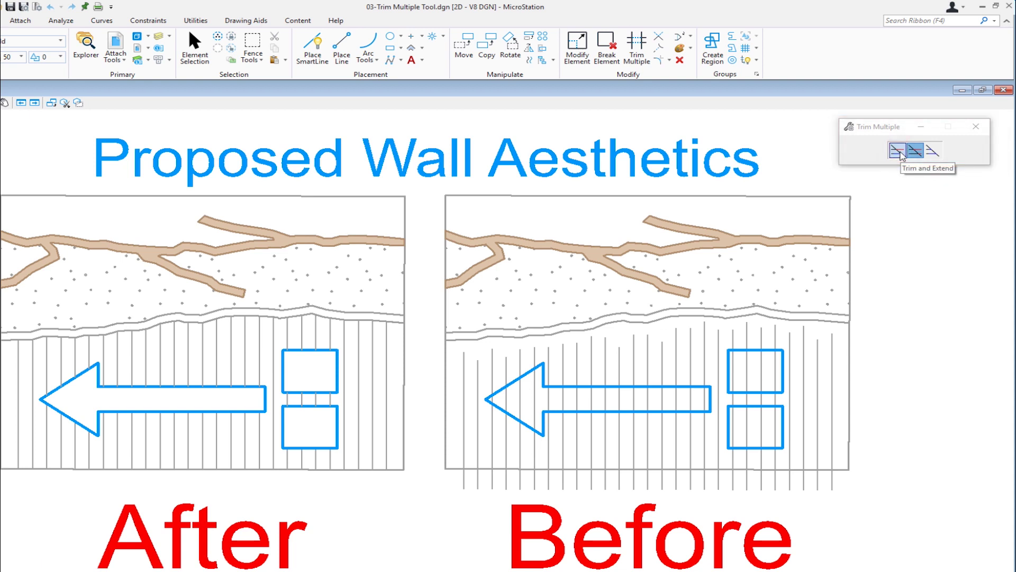
click(915, 151)
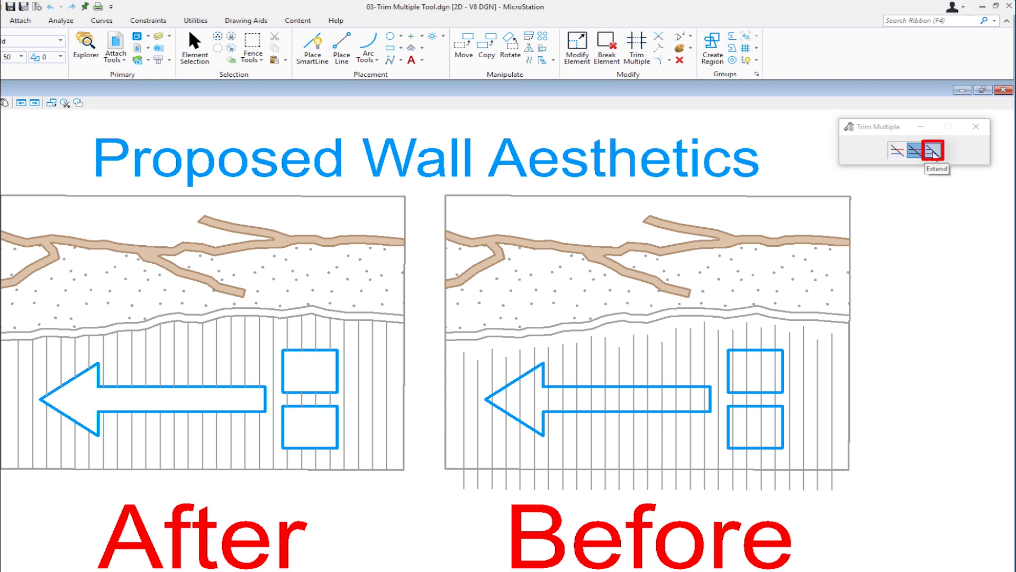
click(831, 387)
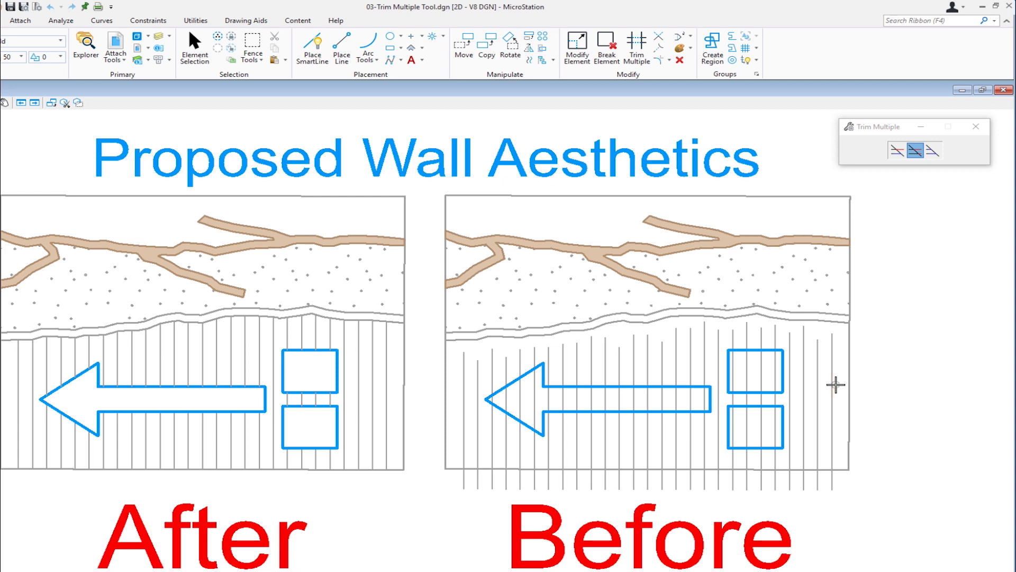
click(897, 150)
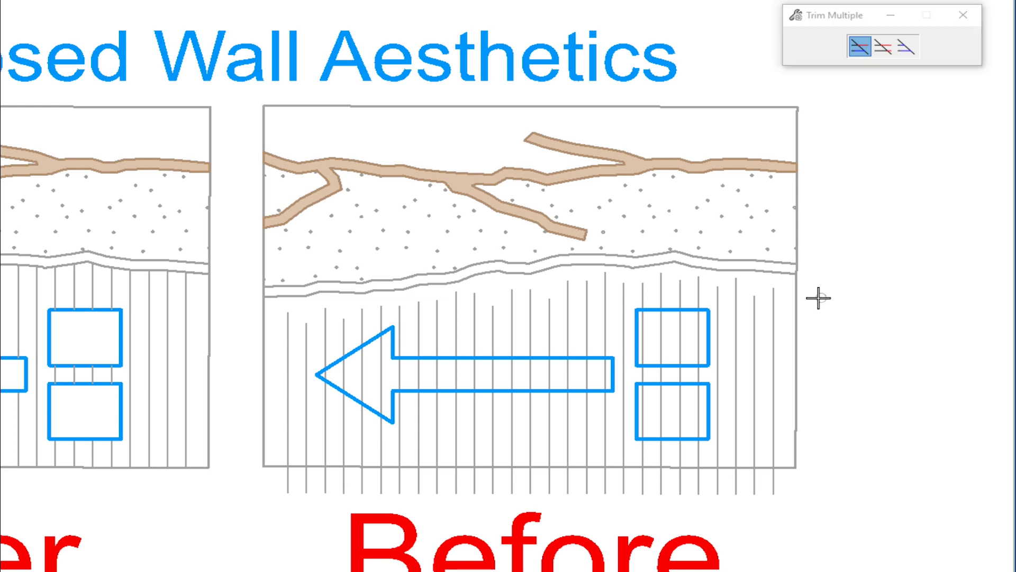
Extend the Before drawing's vertical lines up to the line string and trim them at the bottom edge.
drag(825, 298, 778, 262)
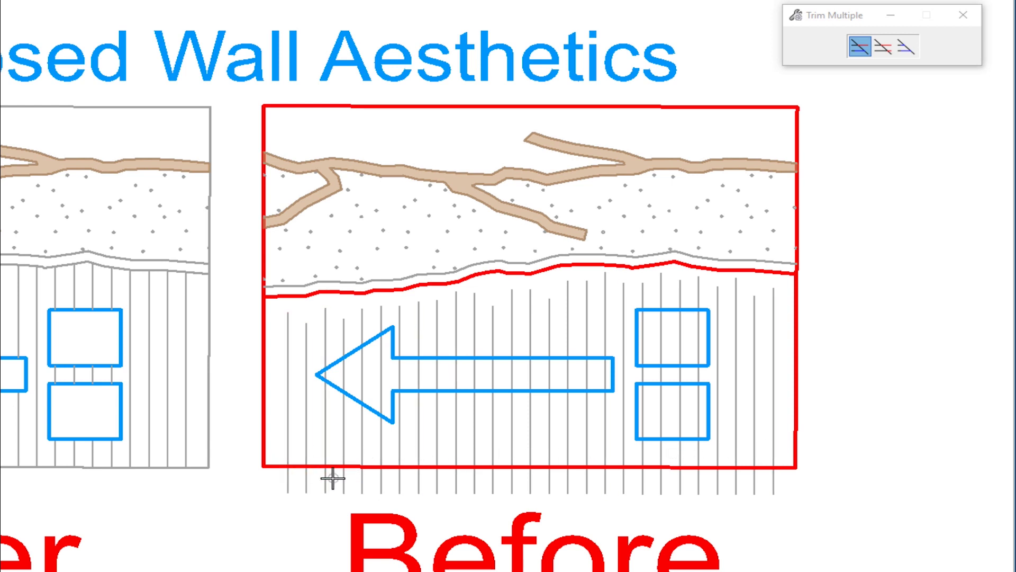
click(270, 334)
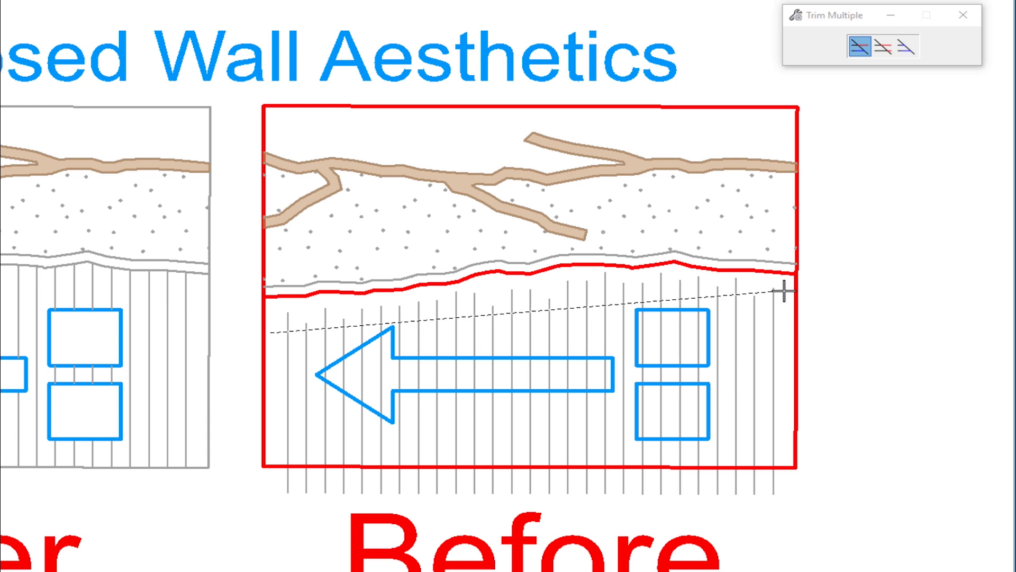
click(782, 292)
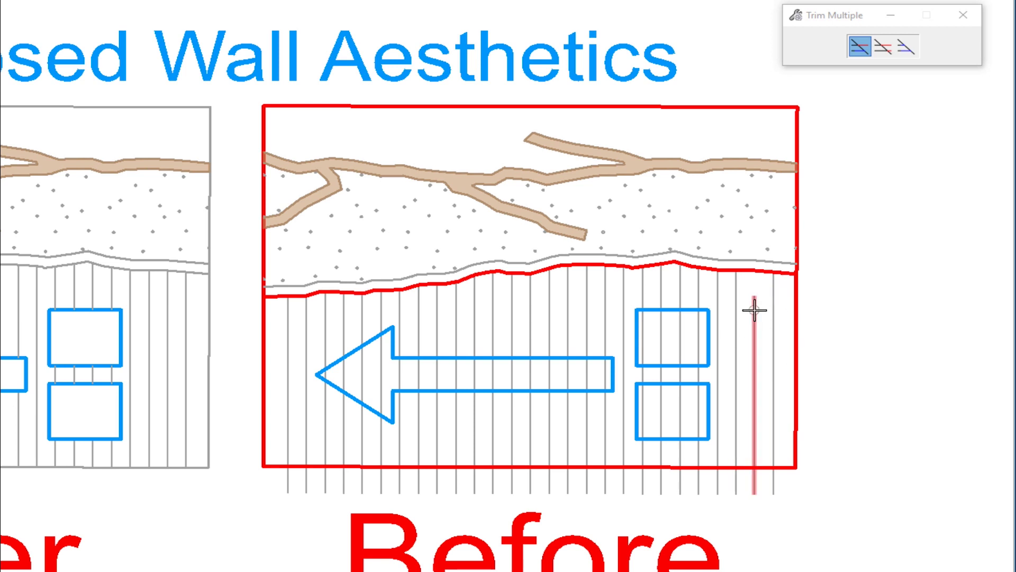
click(751, 329)
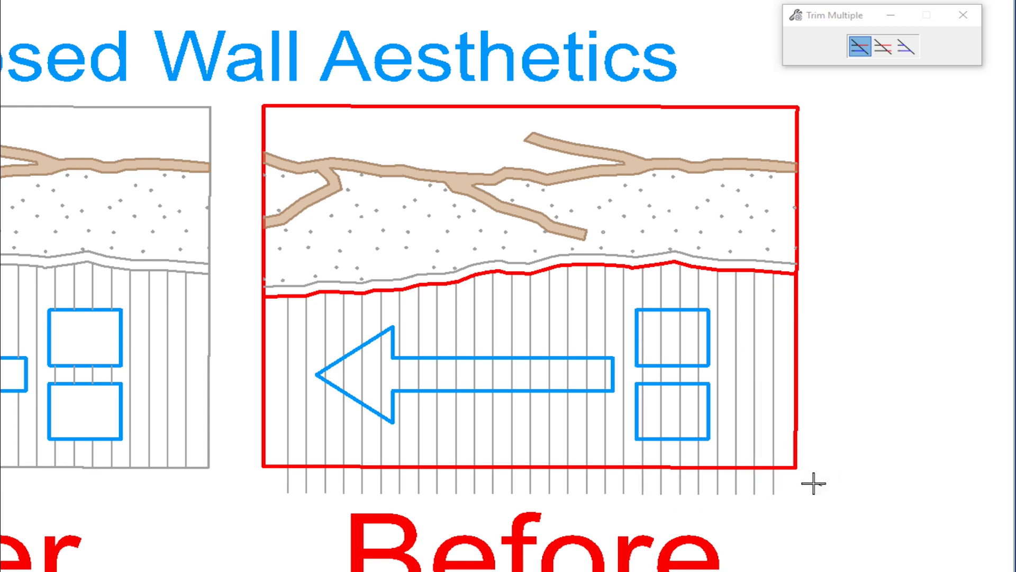
mouse_move(821, 484)
mouse_down()
mouse_move(469, 476)
mouse_move(242, 485)
mouse_up()
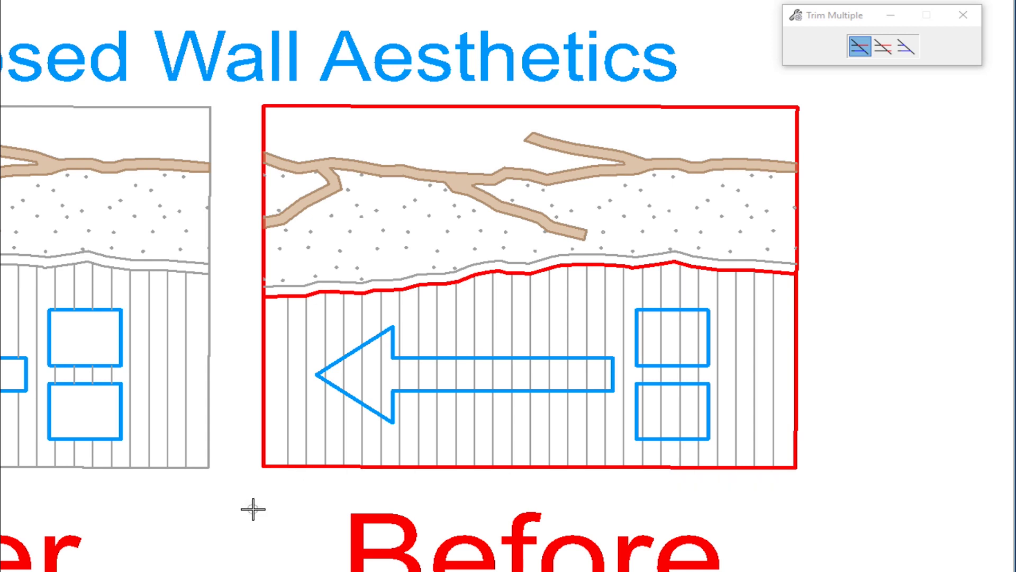
right_click(253, 509)
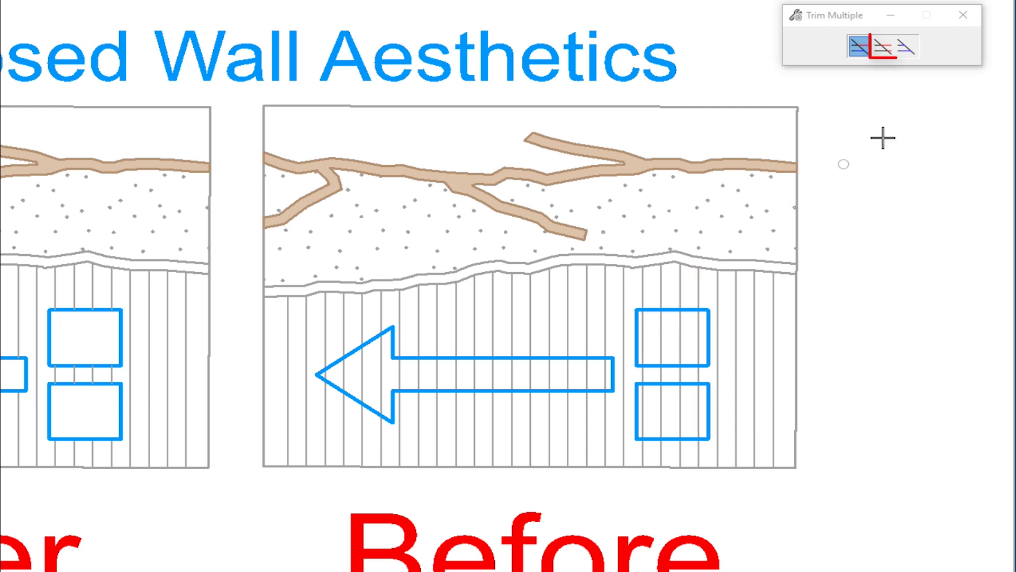
Switch the trim tool to trim-only mode and resume picking cutting edges near the arrow and boxes.
click(883, 46)
click(886, 50)
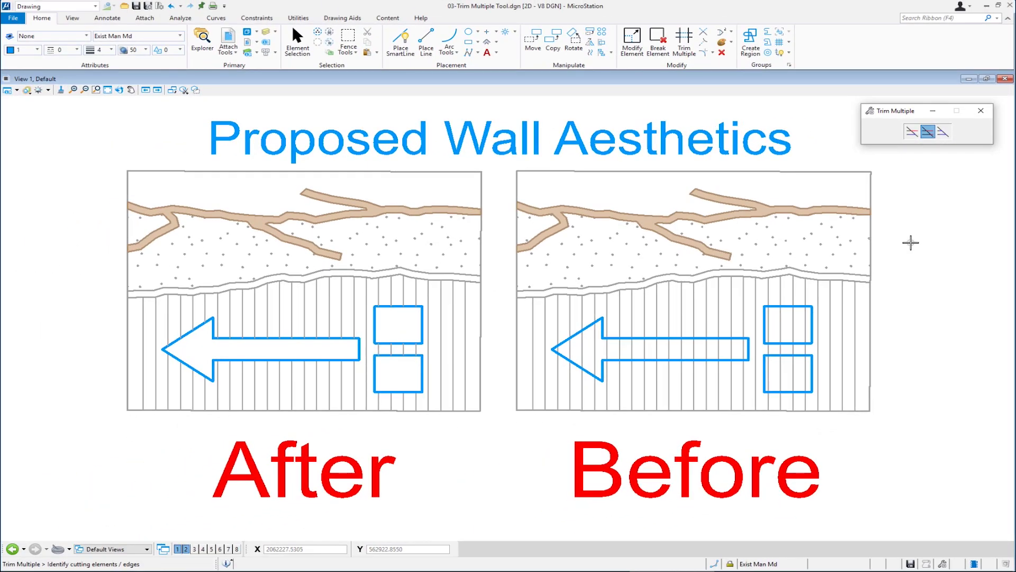
scroll(810, 361, up, 1)
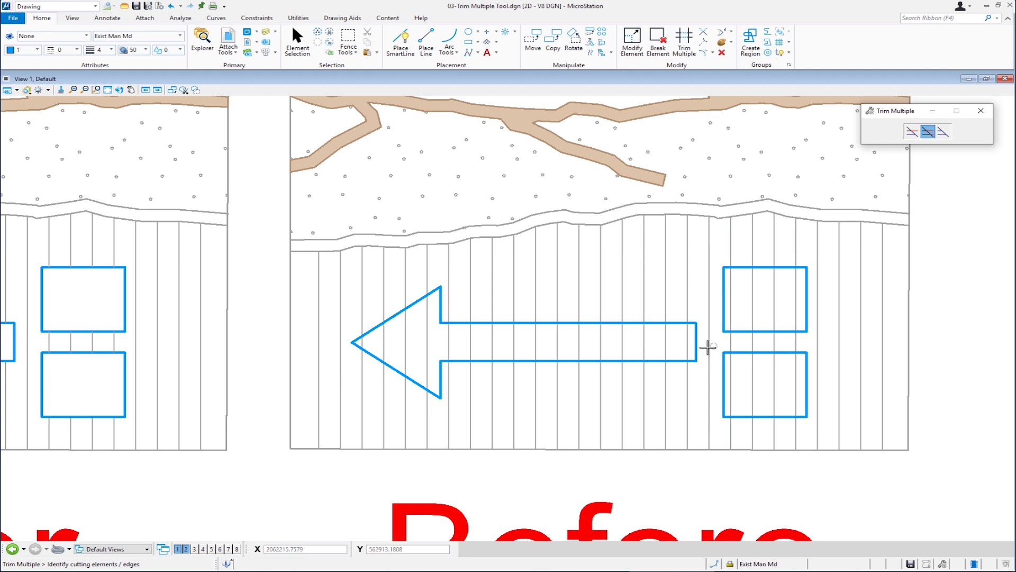
scroll(707, 347, up, 1)
middle_drag(695, 344, 641, 308)
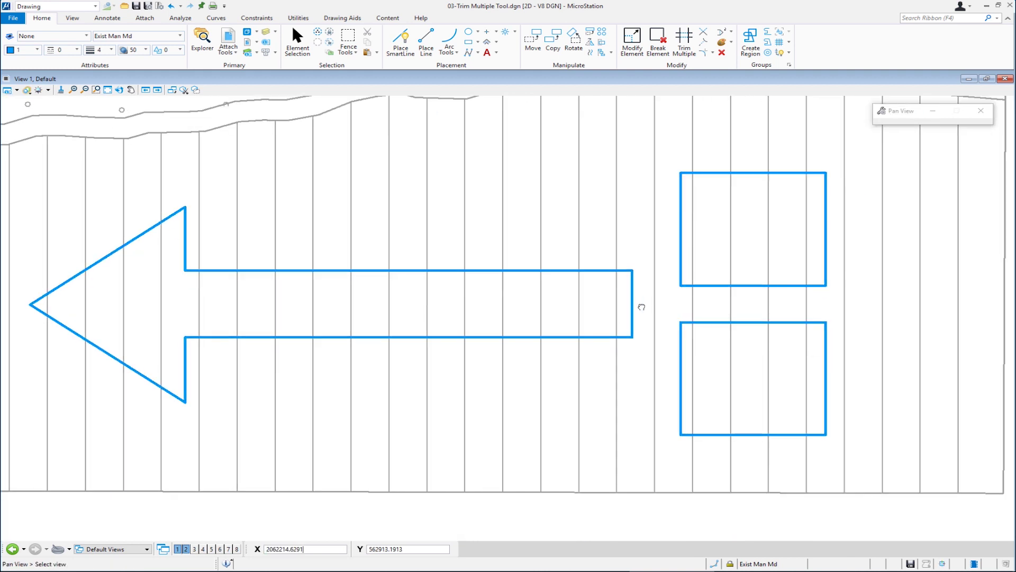
key(7)
click(627, 337)
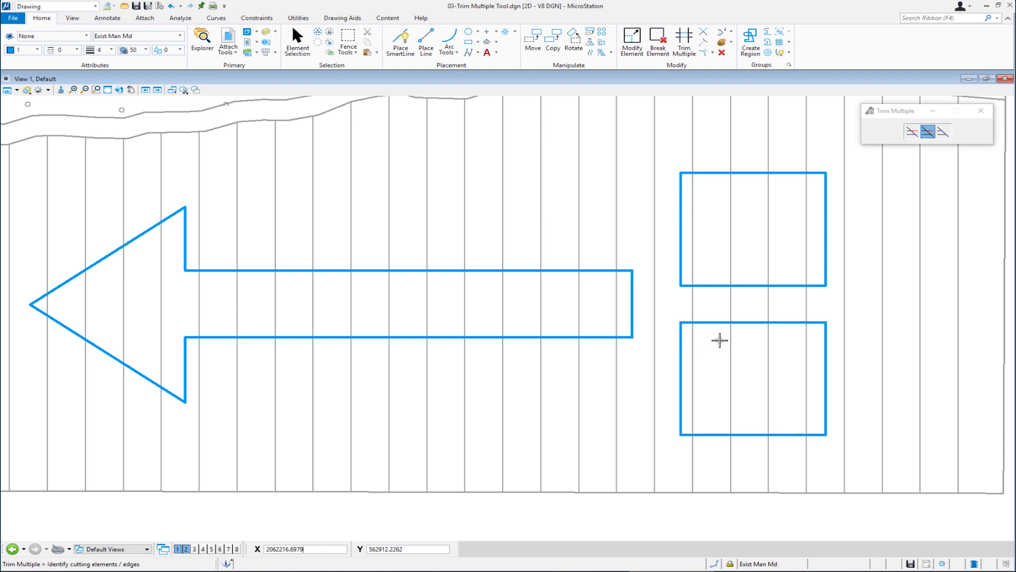
Select the two blue boxes and the arrow as cutting edges.
drag(720, 340, 701, 269)
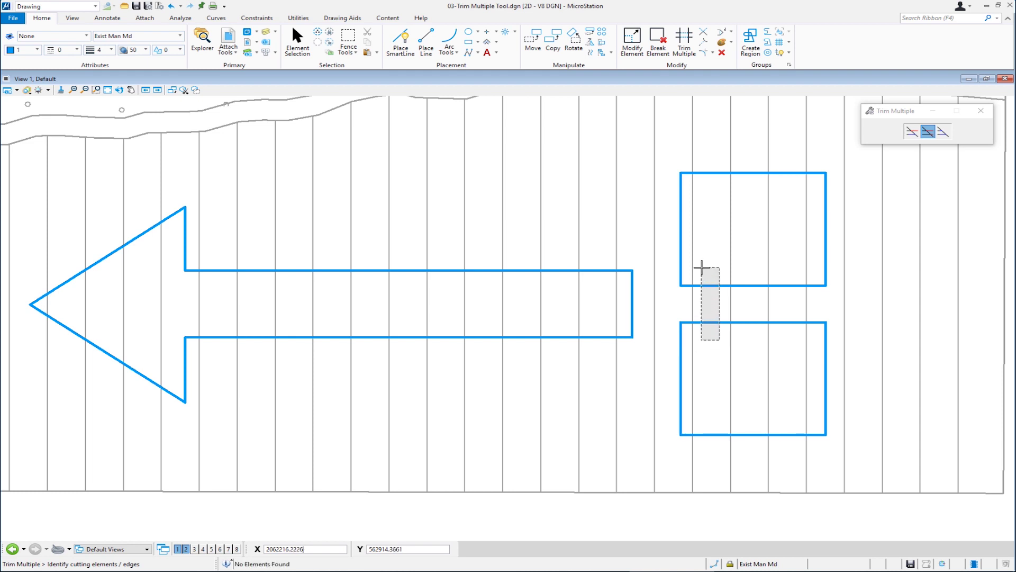
click(701, 268)
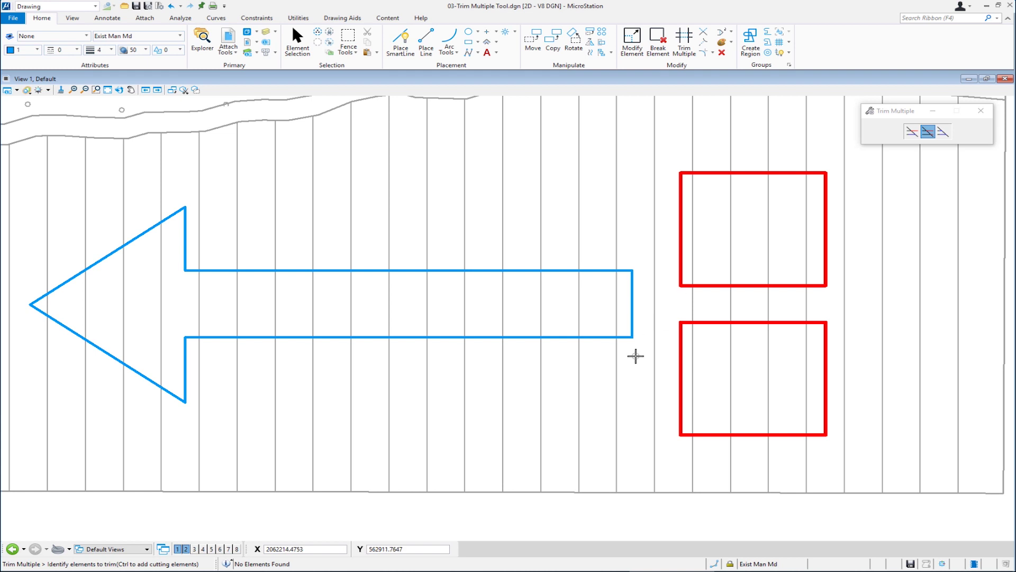
right_click(635, 356)
drag(633, 354, 626, 327)
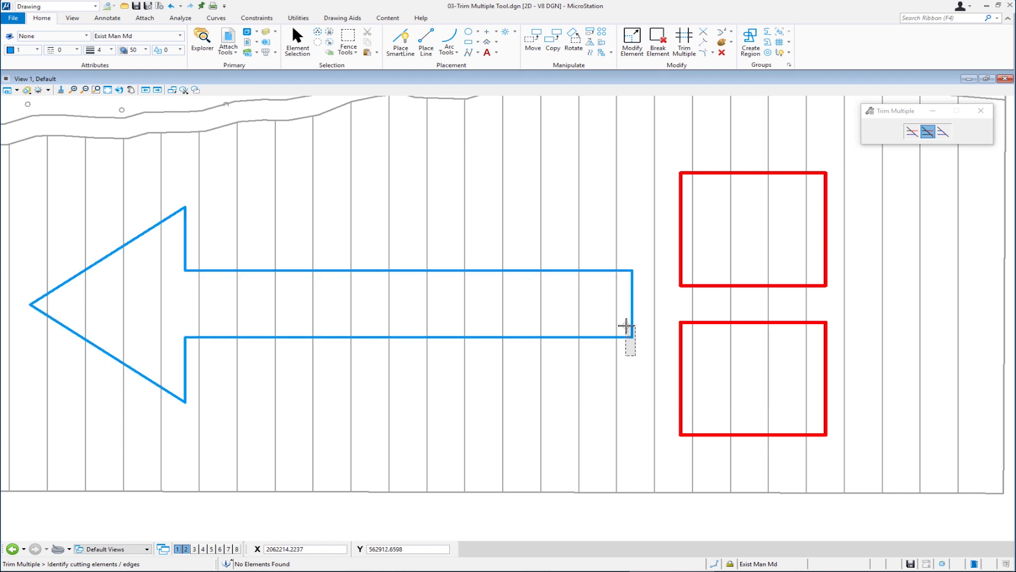
click(627, 326)
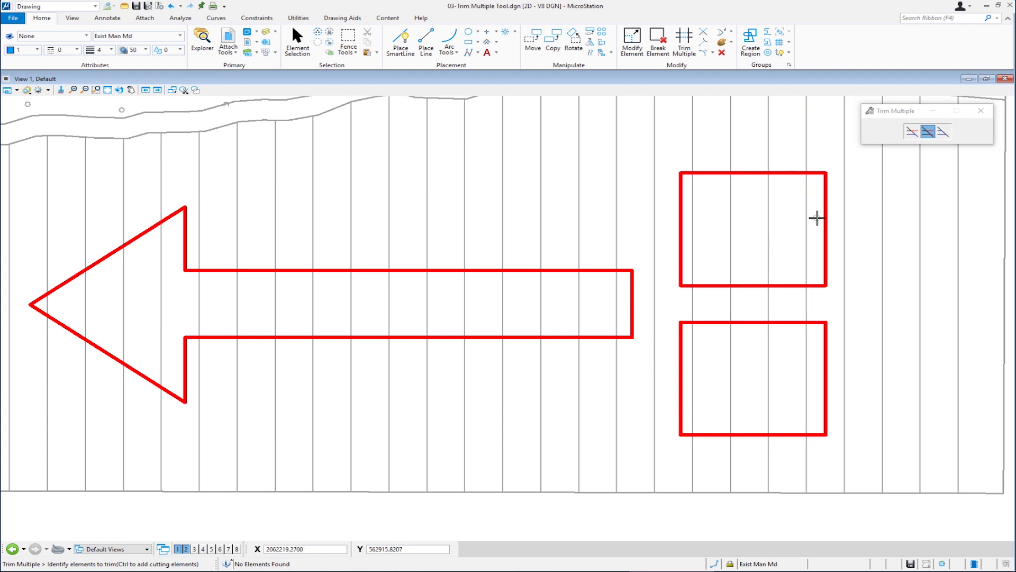
Trim away the vertical lines inside the upper and lower blue boxes.
click(814, 221)
click(691, 266)
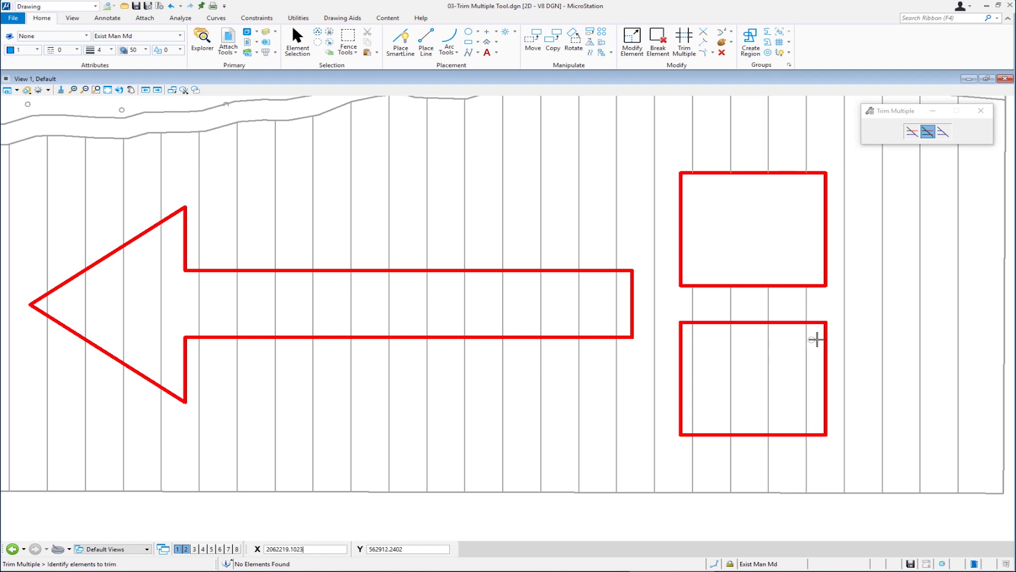
click(816, 339)
click(689, 405)
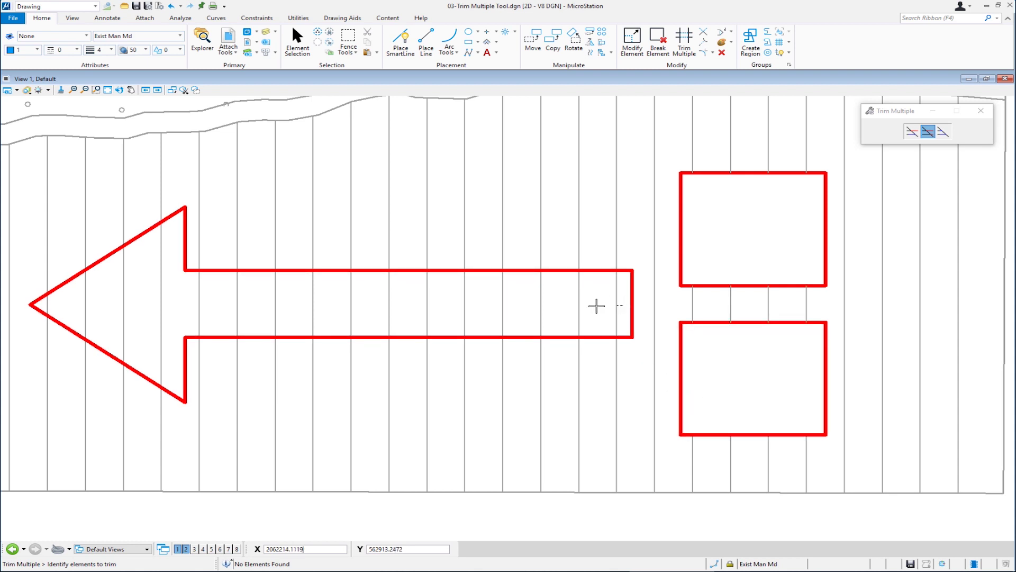
Trim the vertical lines inside the arrow, release the cutting edges and fit the sheet in view.
click(622, 305)
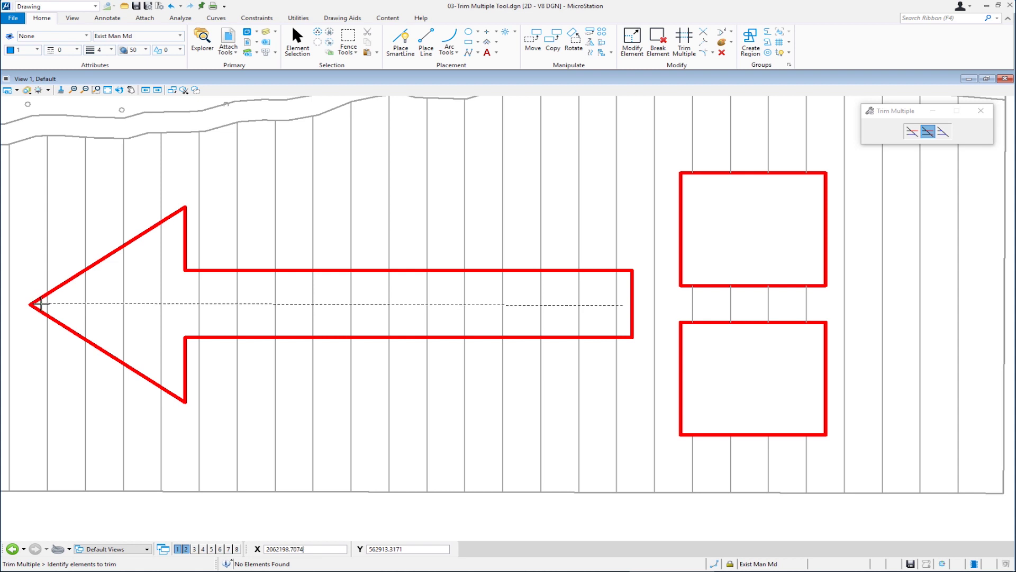
click(38, 303)
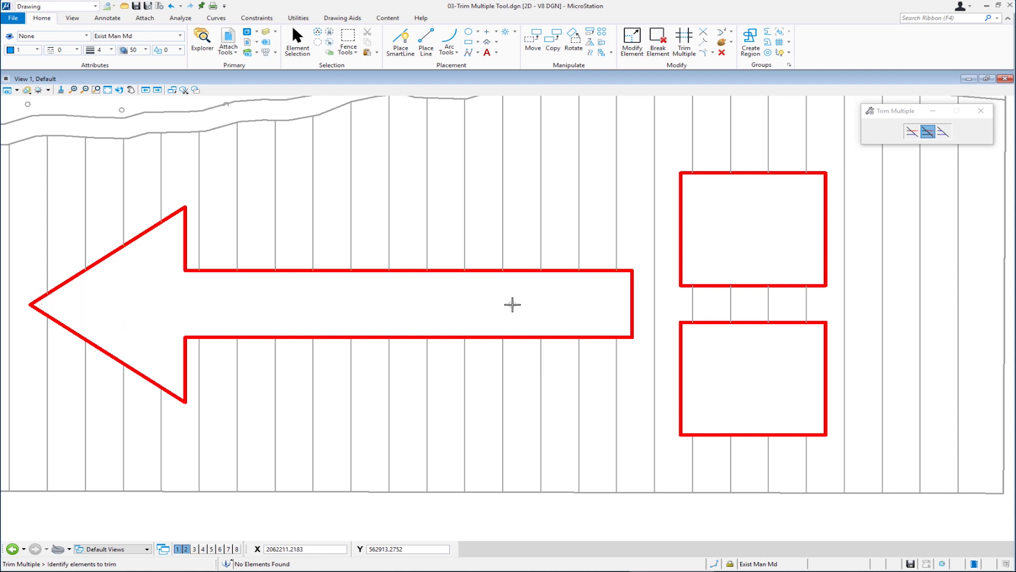
right_click(512, 304)
key(ctrl+shift+f)
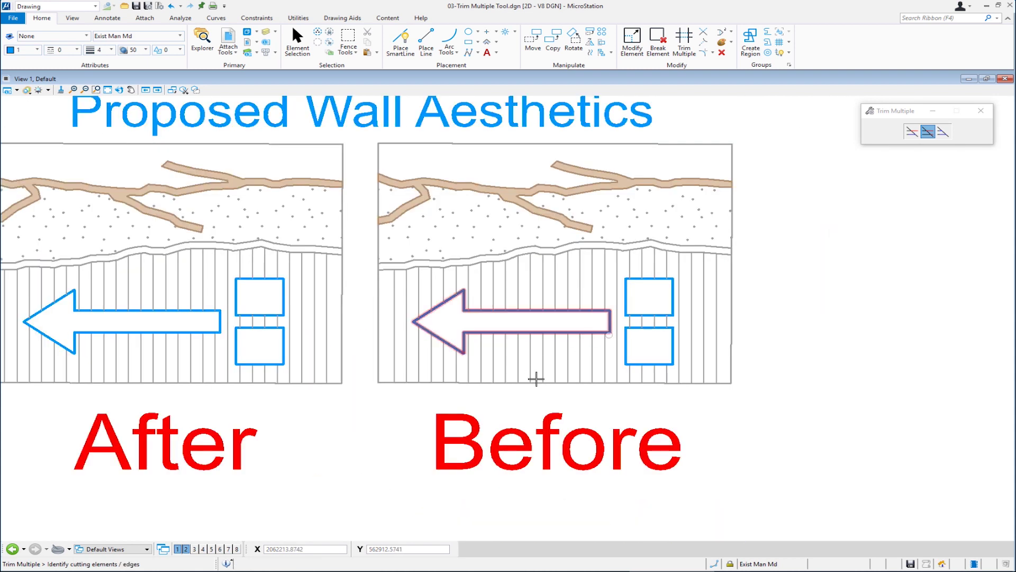